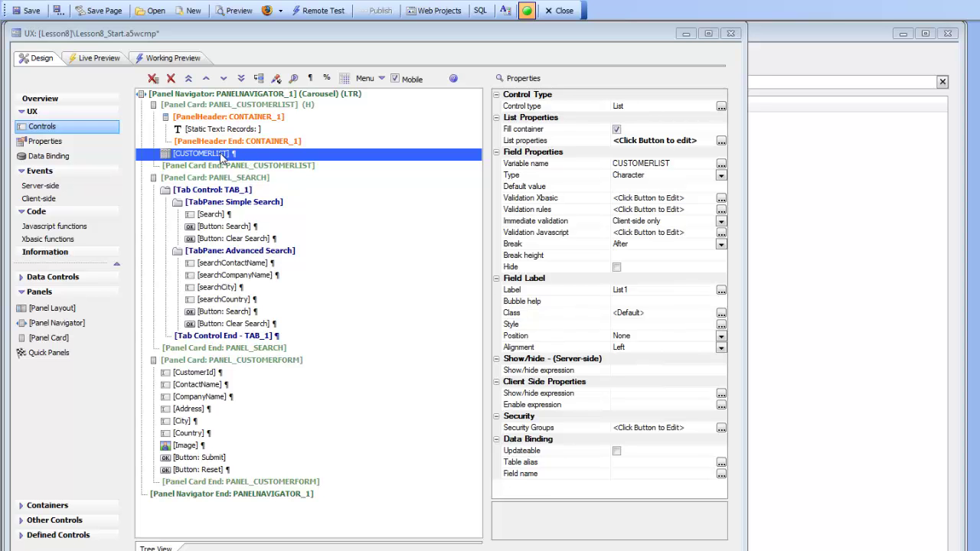
Open the list properties of CUSTOMERLIST, bring up its list events and browse the available events.
left_click(531, 142)
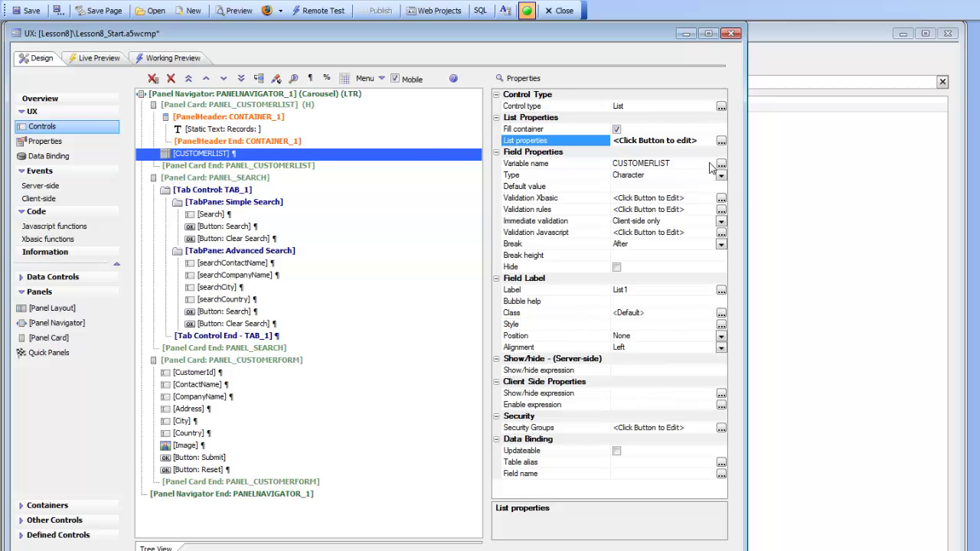
left_click(722, 141)
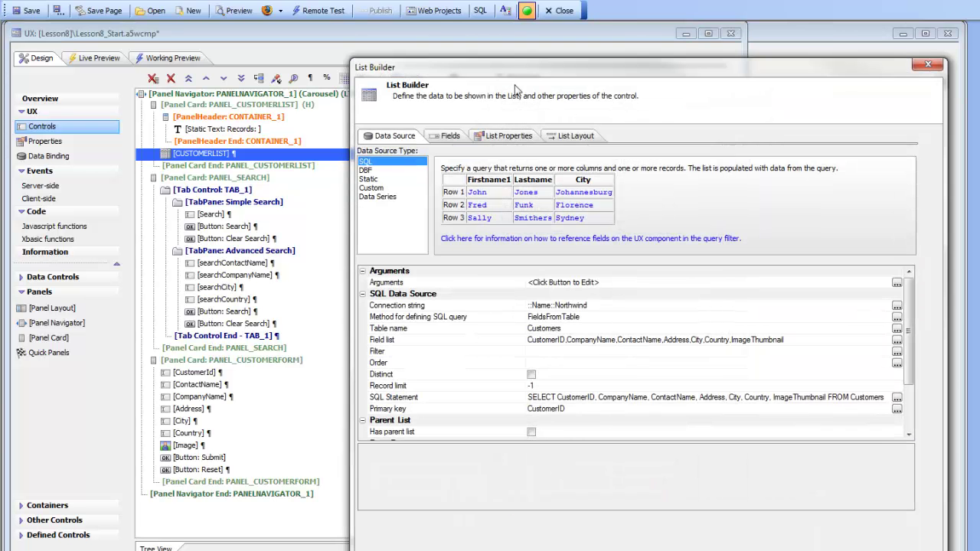
left_click_drag(510, 75, 333, 35)
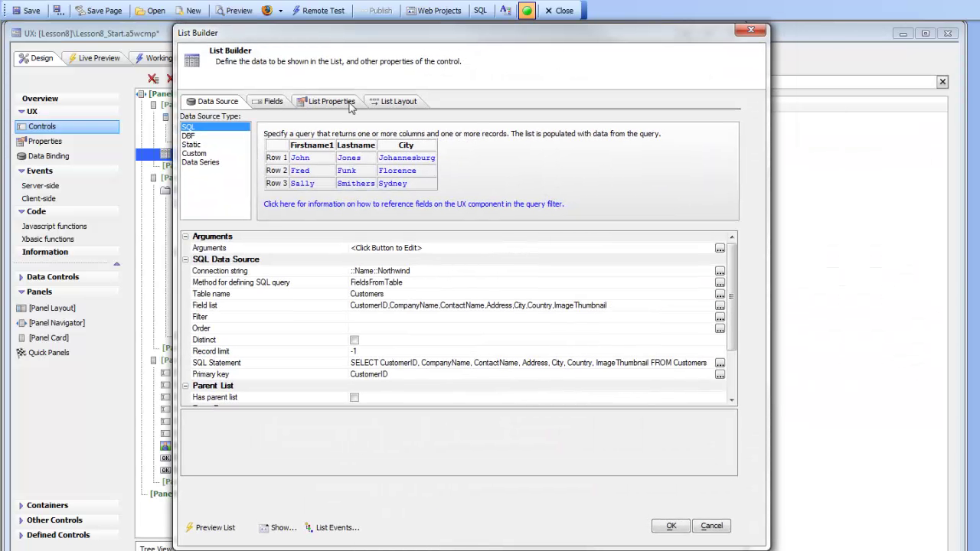
left_click(334, 535)
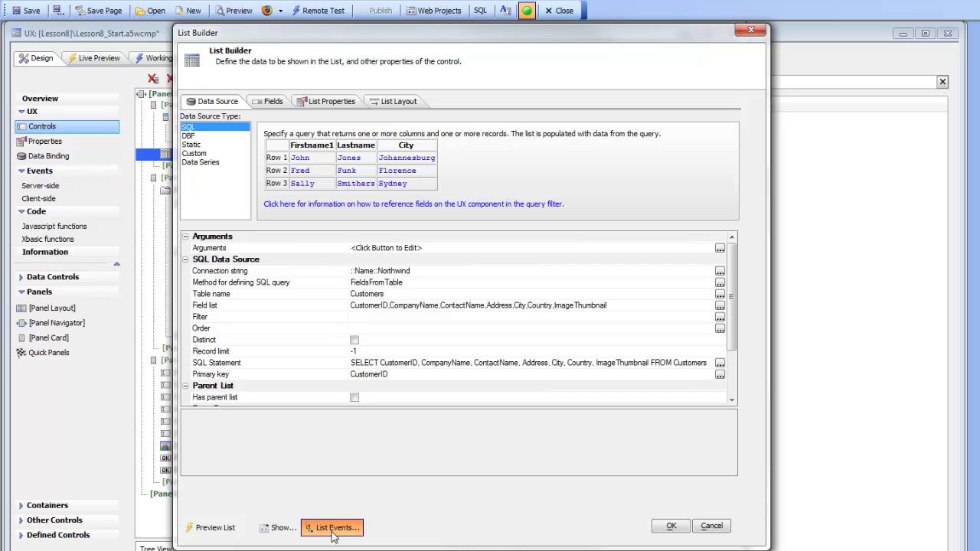
left_click(325, 107)
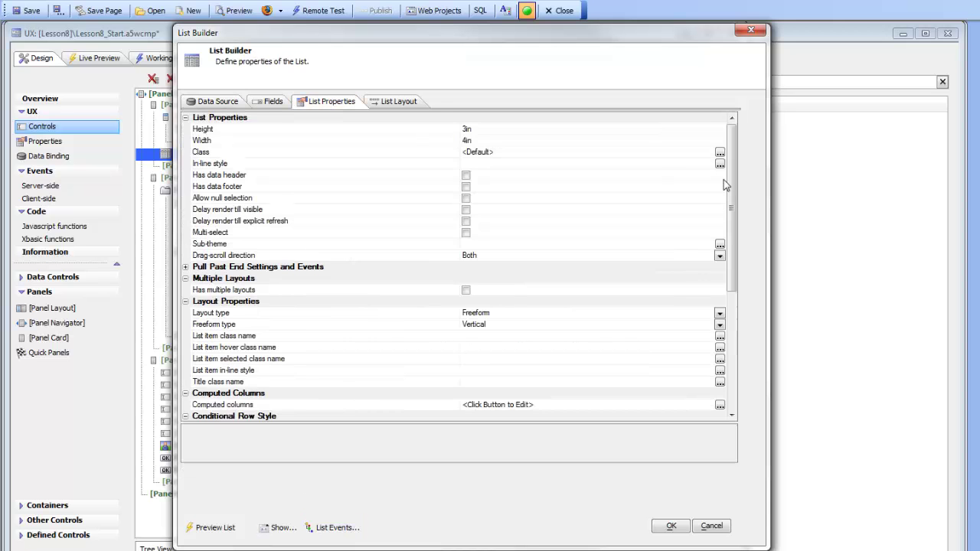
left_click_drag(728, 190, 726, 354)
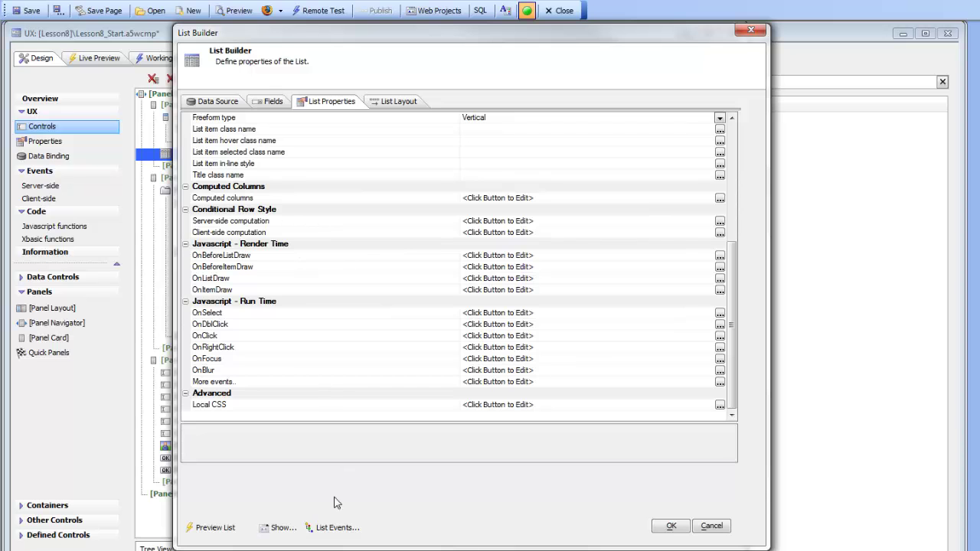
left_click(331, 527)
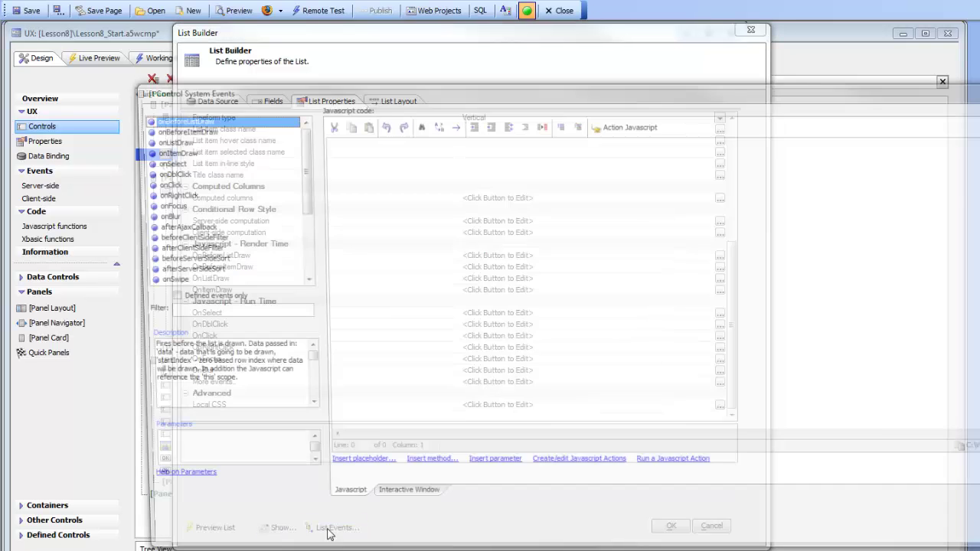
left_click_drag(297, 176, 308, 203)
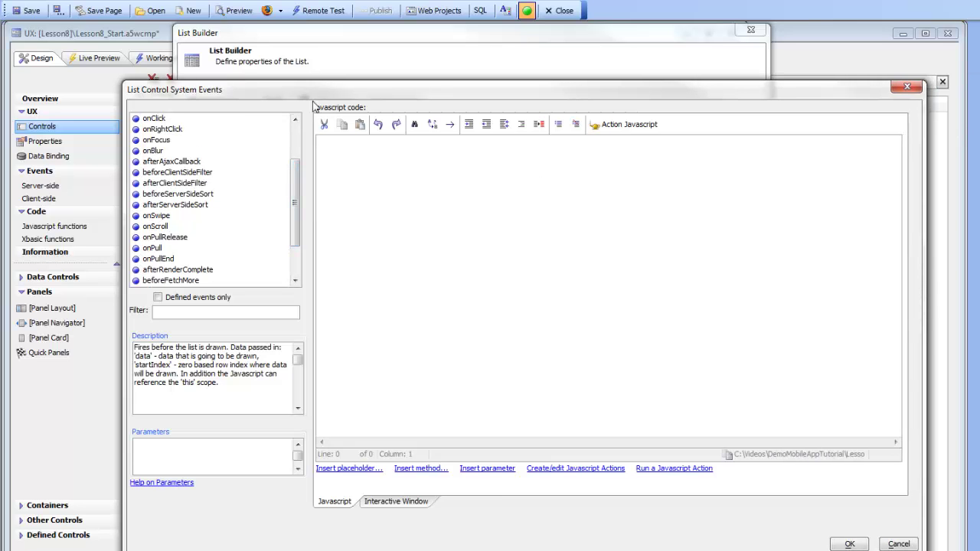
left_click_drag(295, 209, 295, 160)
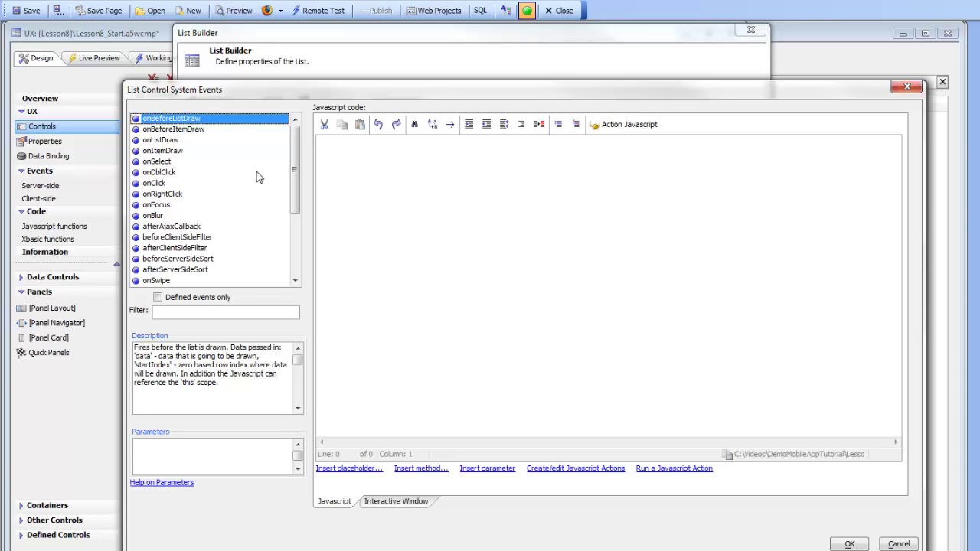
Define the list's onClick event as {dialog.object}.panelSetActive('PANEL_CUSTOMERFORM'); and accept the event and list settings.
left_click(151, 184)
left_click(434, 170)
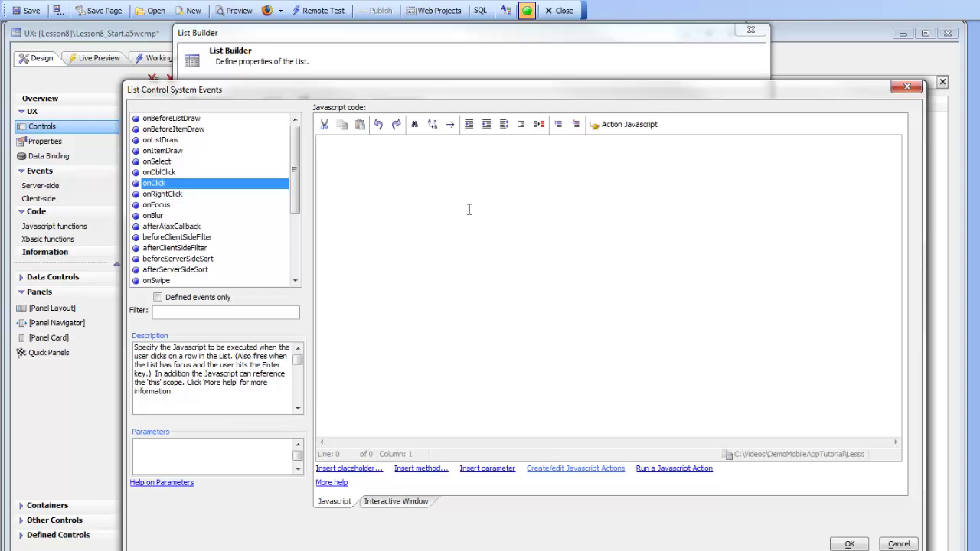
type("{")
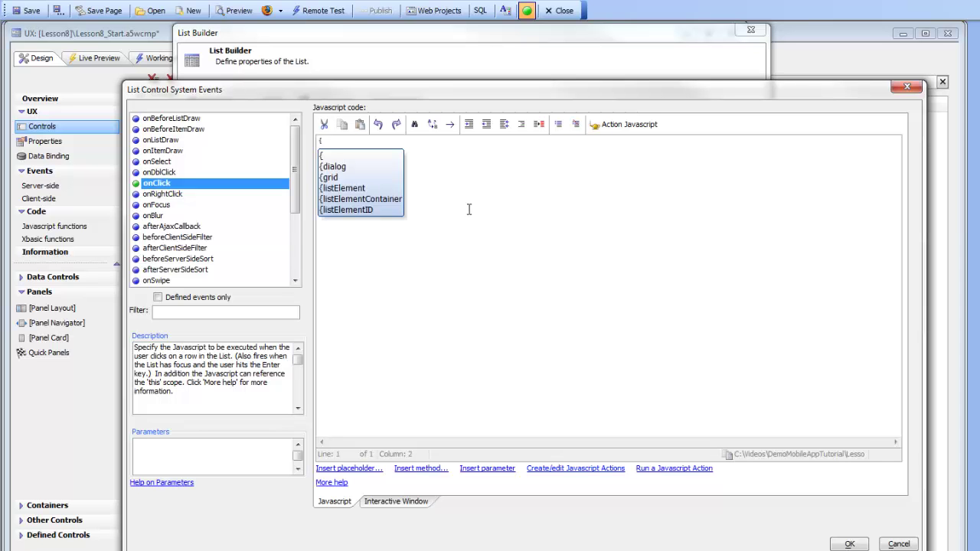
type("dialog.o")
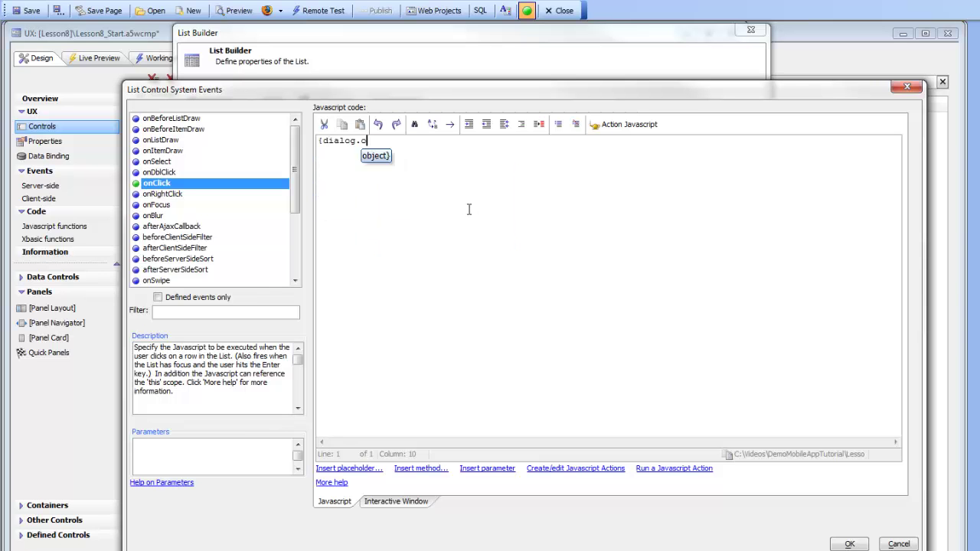
type("bject}.pane")
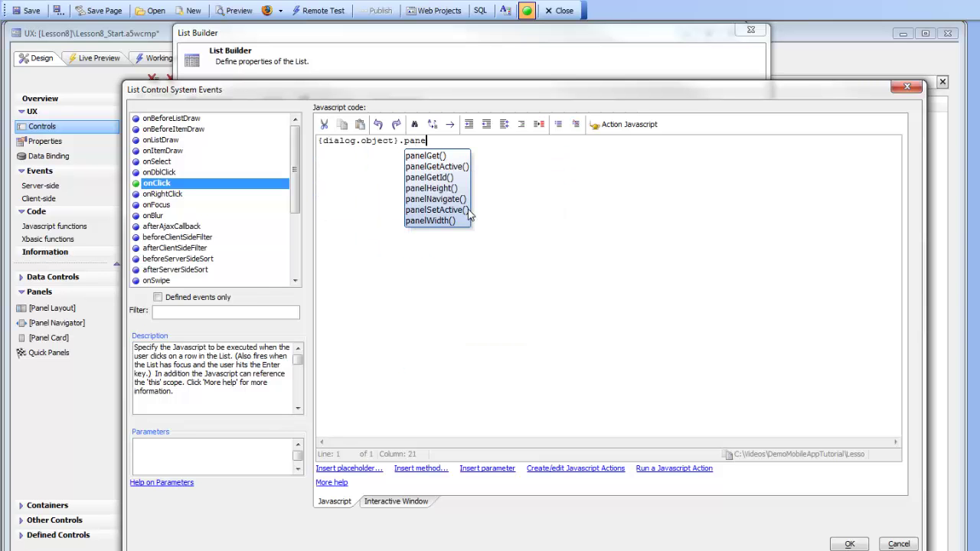
type("lset")
key("Return")
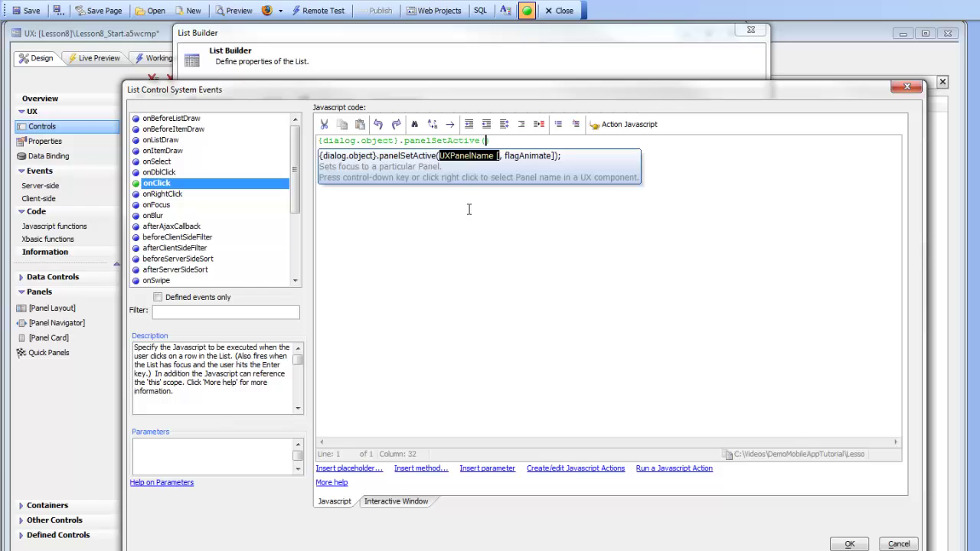
right_click(464, 161)
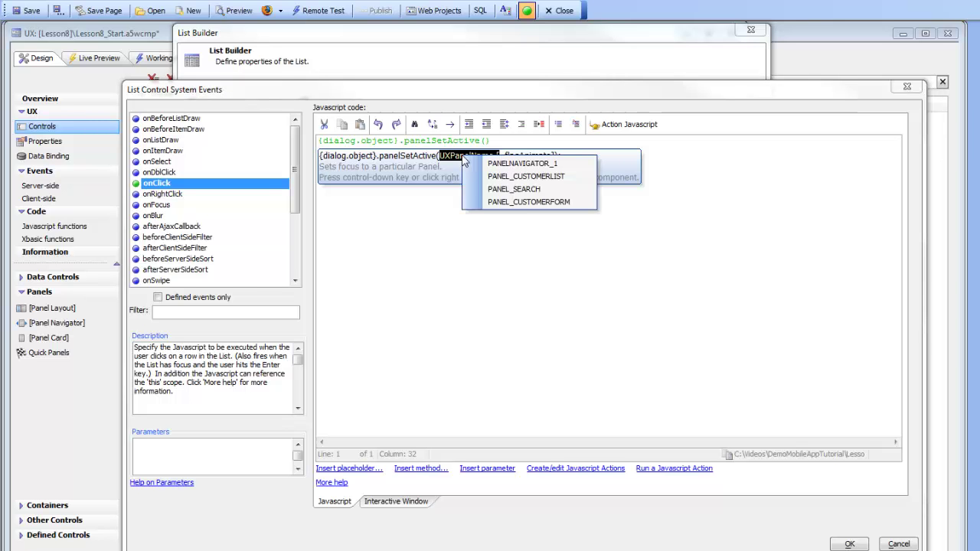
left_click(540, 204)
left_click(623, 140)
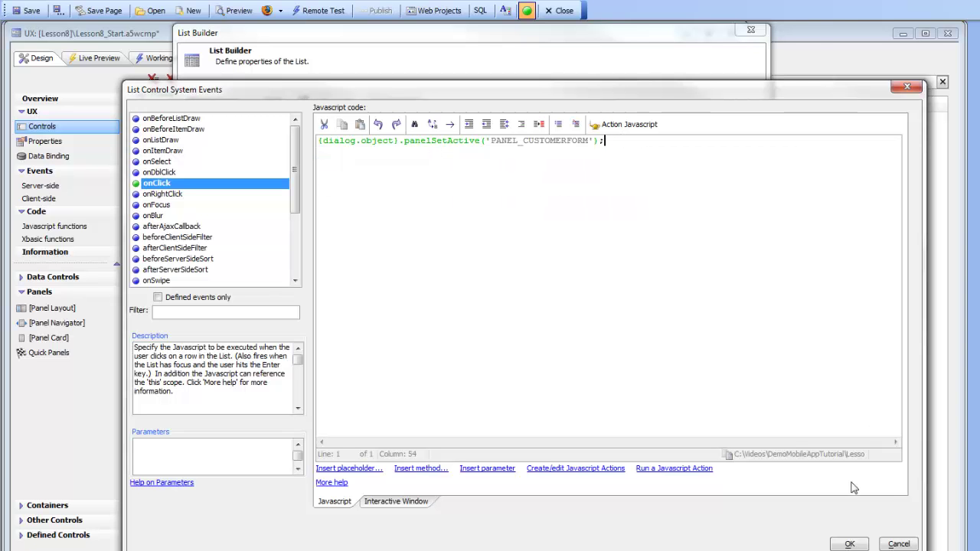
left_click(847, 543)
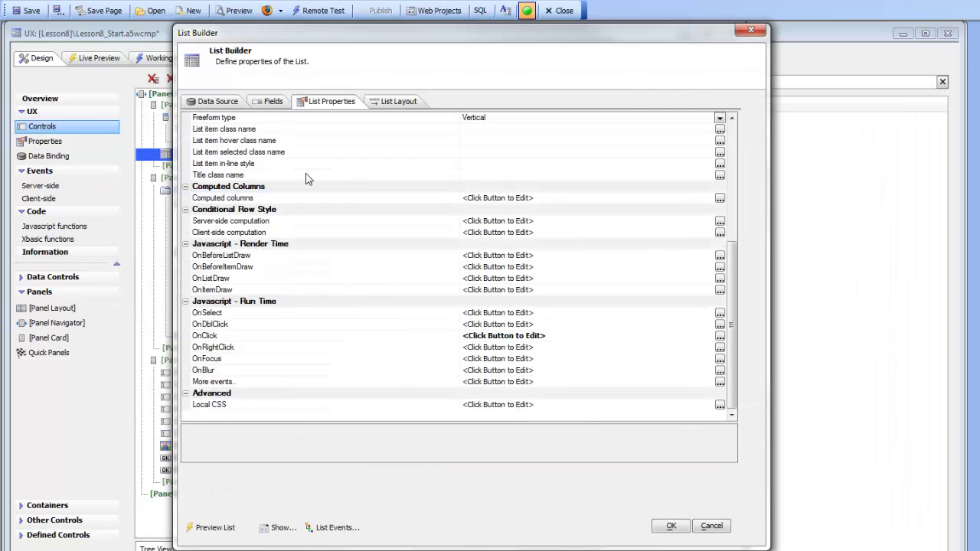
left_click(669, 525)
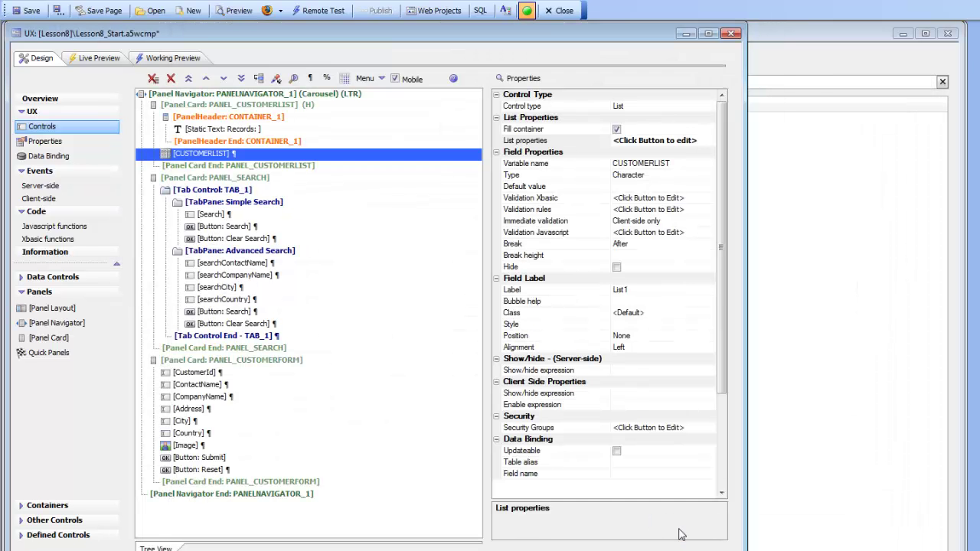
Test the list in the working preview by opening the third customer's record, and return to the design.
left_click(170, 58)
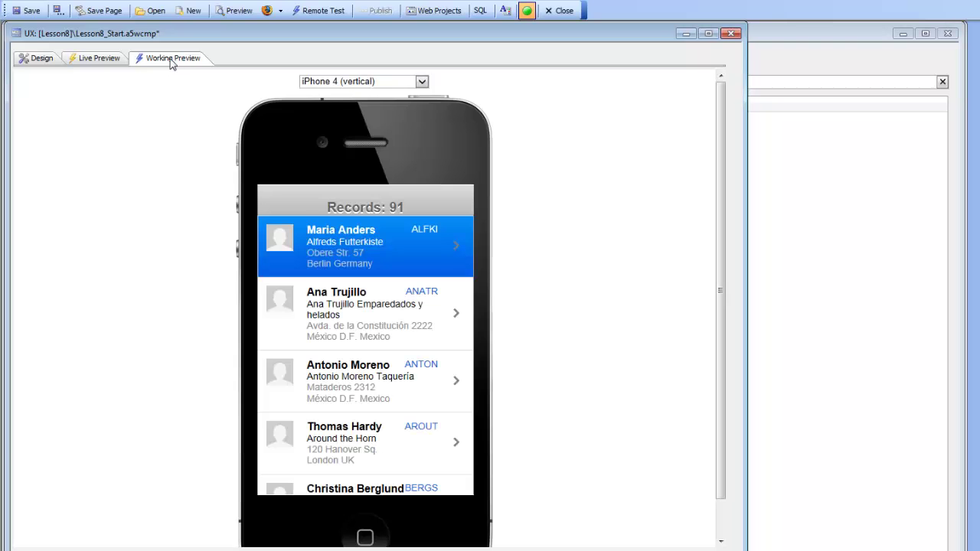
left_click(352, 387)
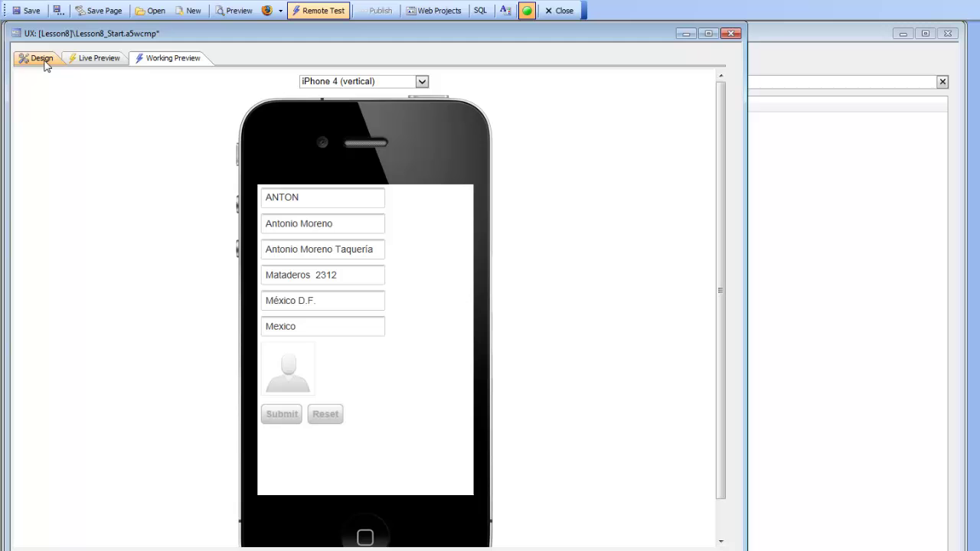
left_click(42, 60)
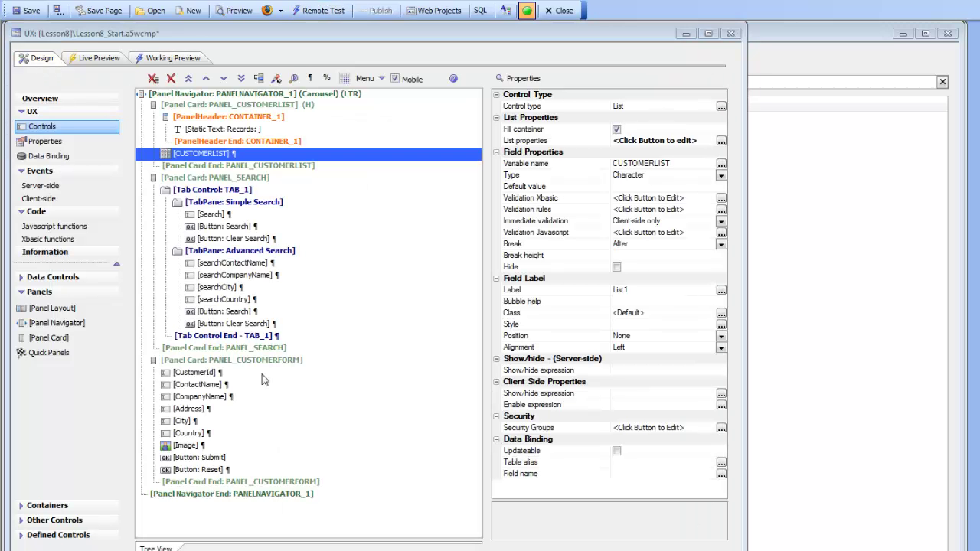
Set the width of the CustomerId through Image controls in PANEL_CUSTOMERFORM to 100%.
left_click(241, 362)
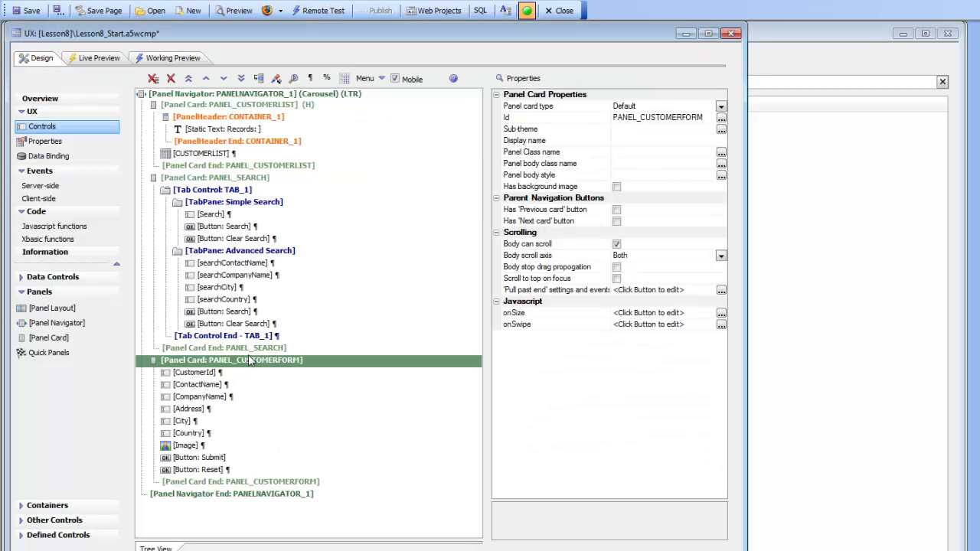
left_click(195, 374)
left_click_drag(194, 376, 195, 447)
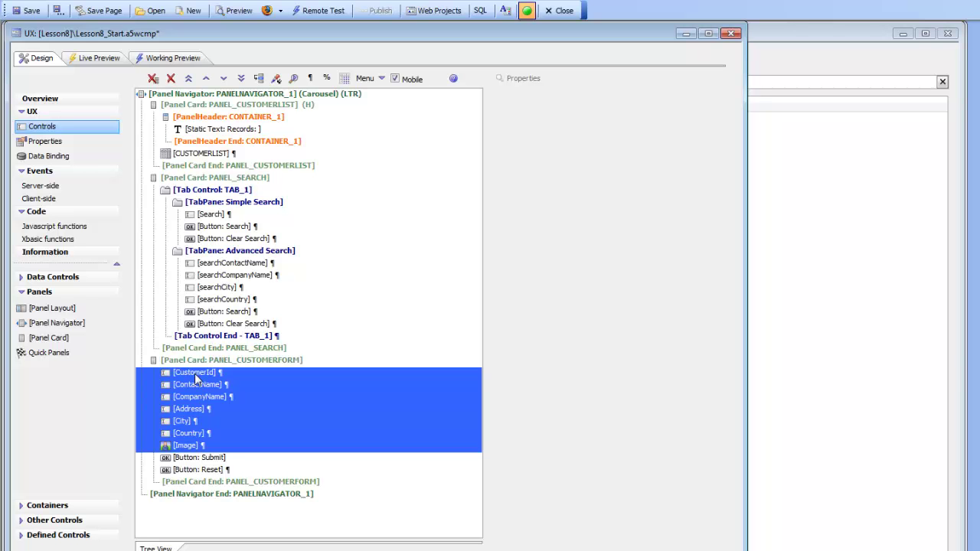
left_click_drag(196, 377, 204, 447)
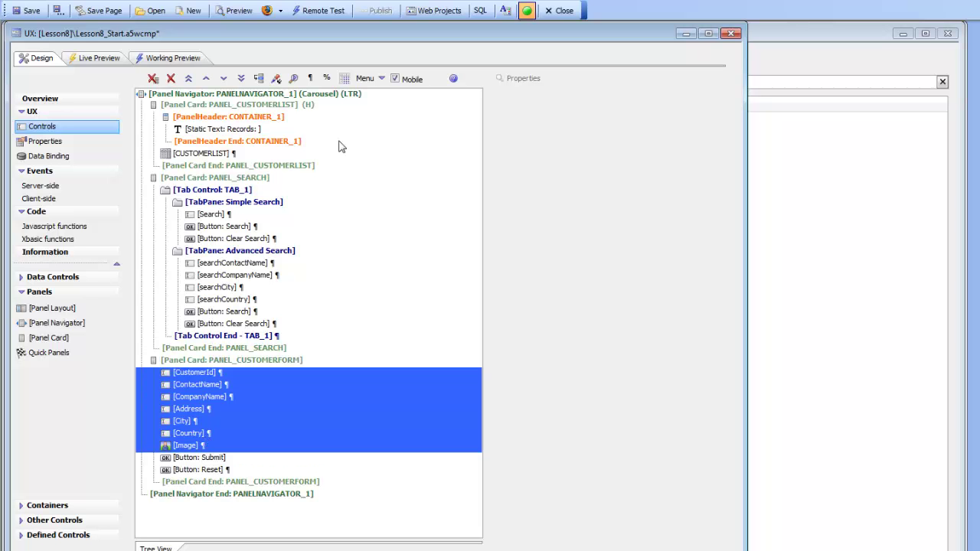
left_click(327, 79)
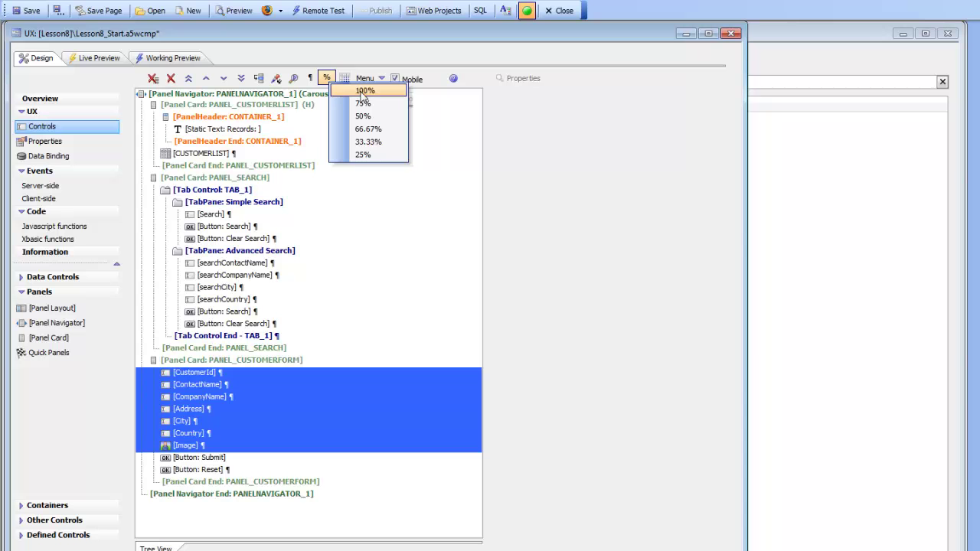
left_click(363, 92)
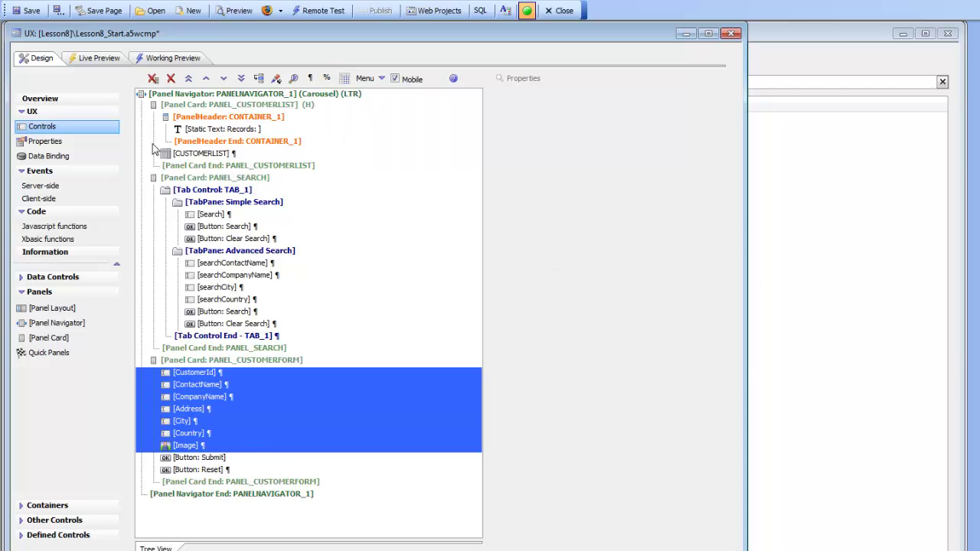
Check the customer form in the working preview with the third customer's record, down to the Submit and Reset buttons, and return to the design.
left_click(173, 59)
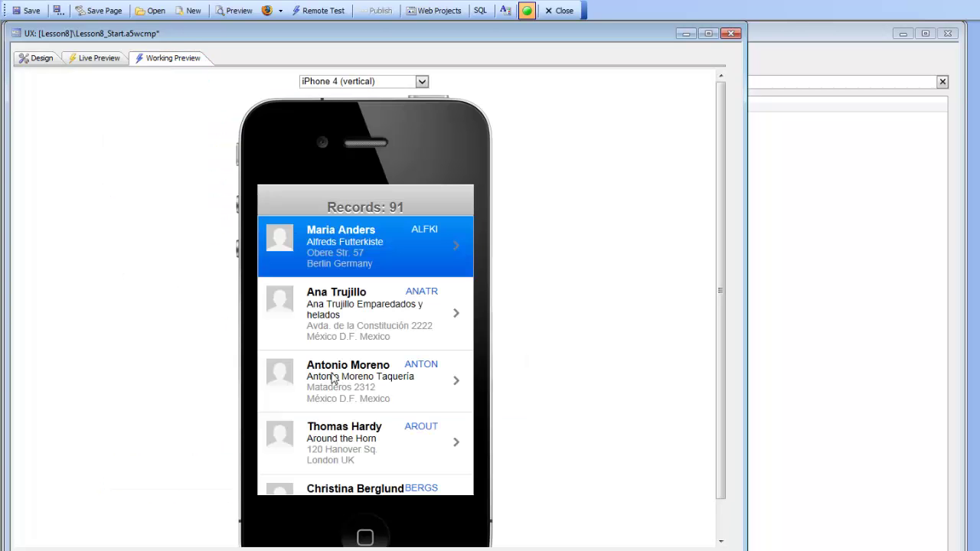
left_click(335, 378)
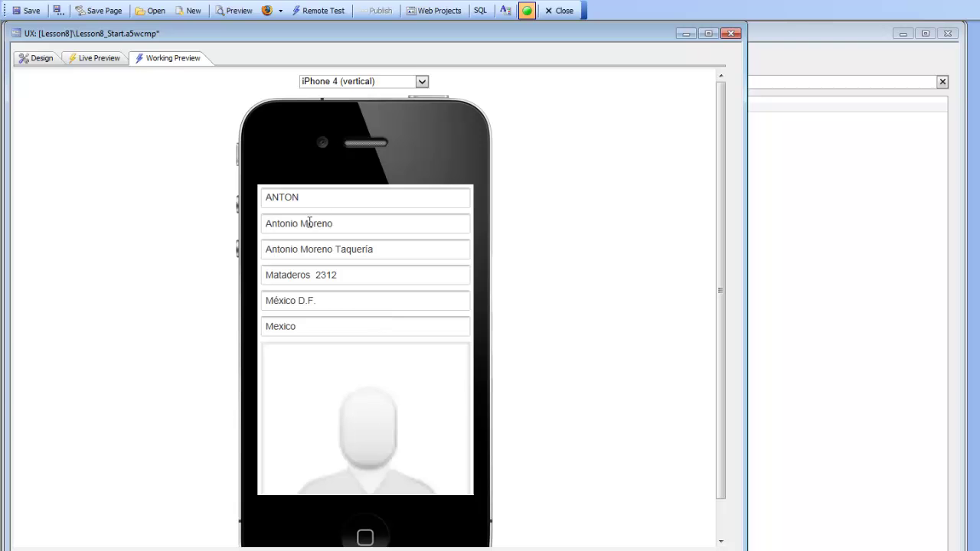
left_click_drag(398, 407, 325, 444)
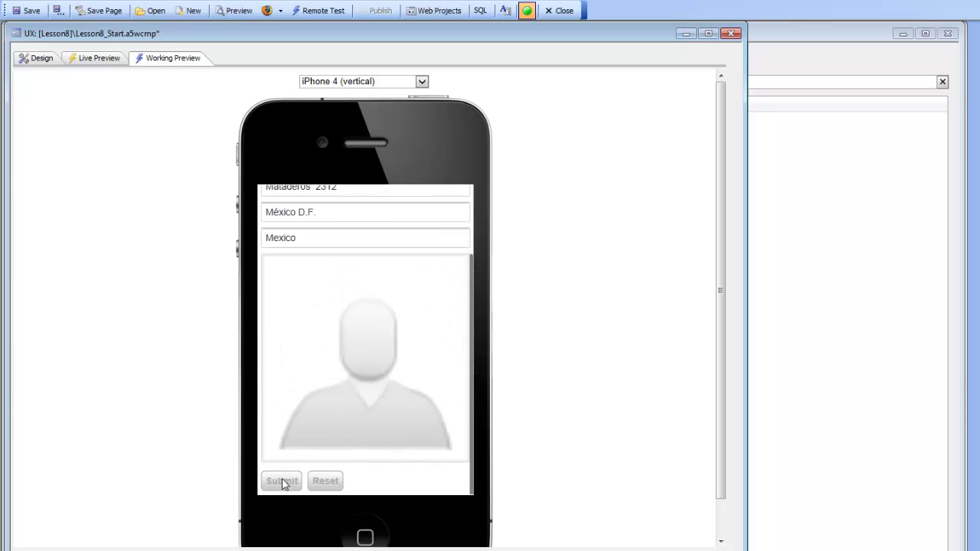
left_click_drag(396, 379, 409, 284)
left_click_drag(408, 332, 402, 204)
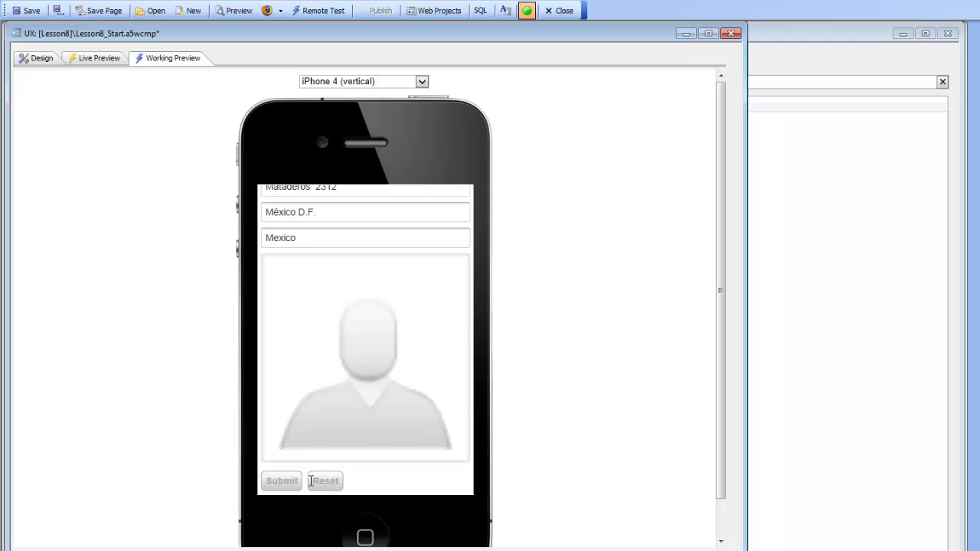
left_click(38, 59)
Turn on a panel footer for the PANEL_CUSTOMERFORM panel card.
left_click(208, 361)
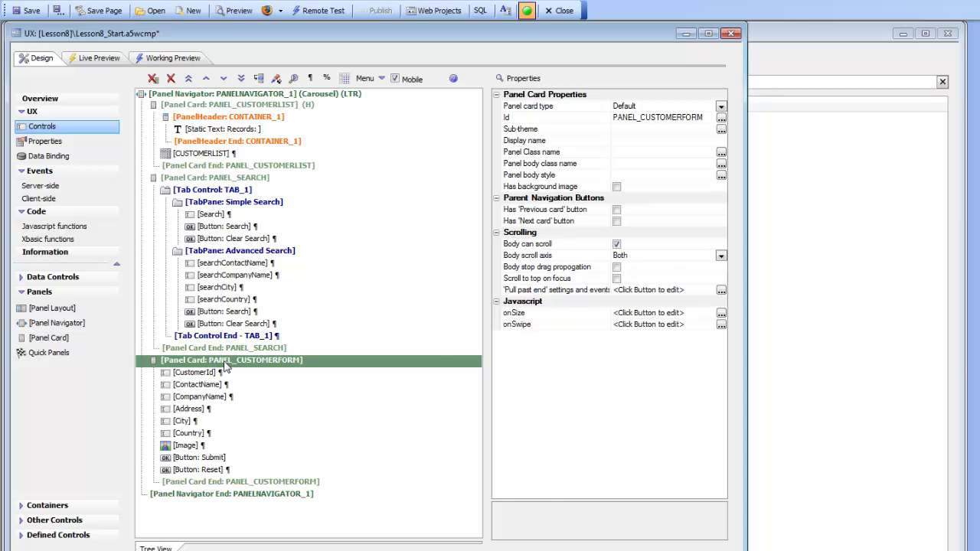
right_click(227, 366)
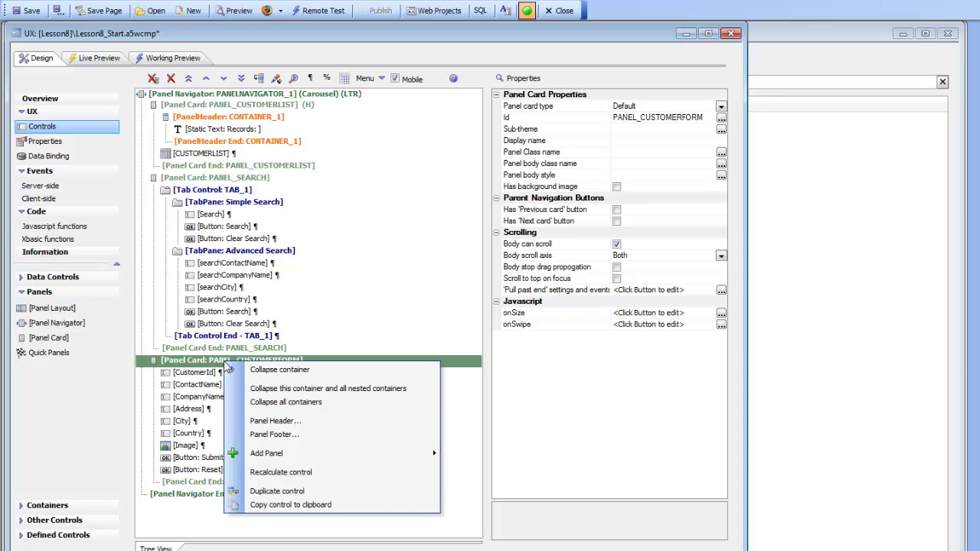
left_click(255, 436)
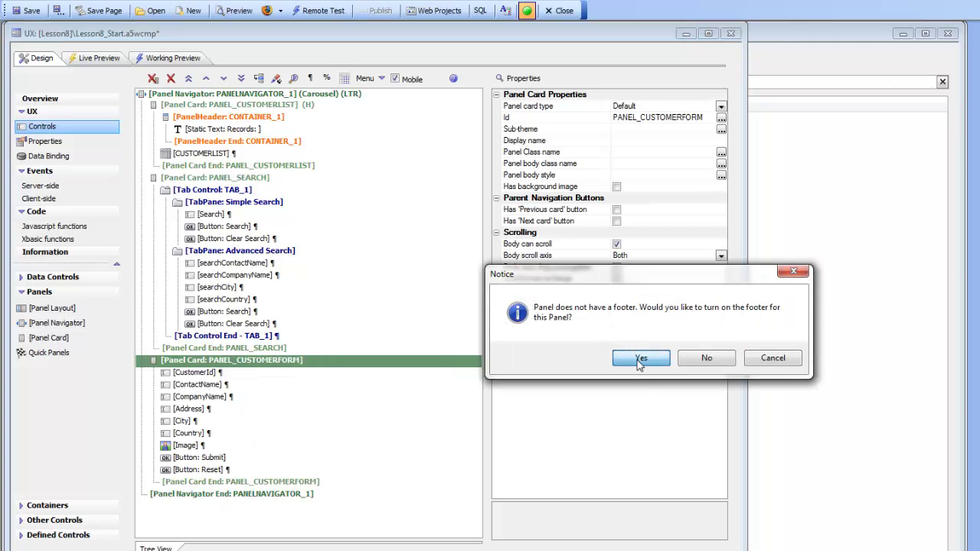
left_click(639, 359)
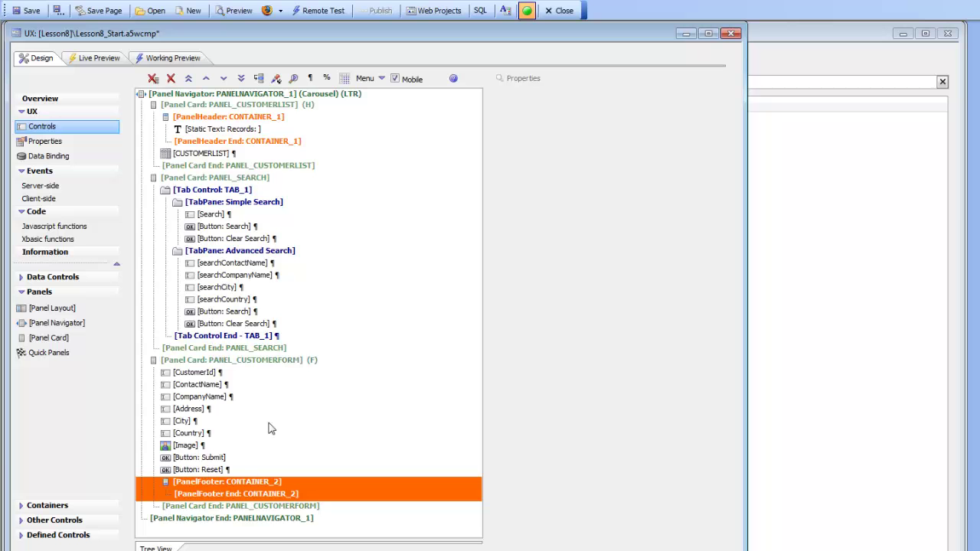
Move the Submit and Reset buttons into the footer of PANEL_CUSTOMERFORM and set the break after the Reset button to None.
left_click(202, 459)
left_click(204, 471, "shift")
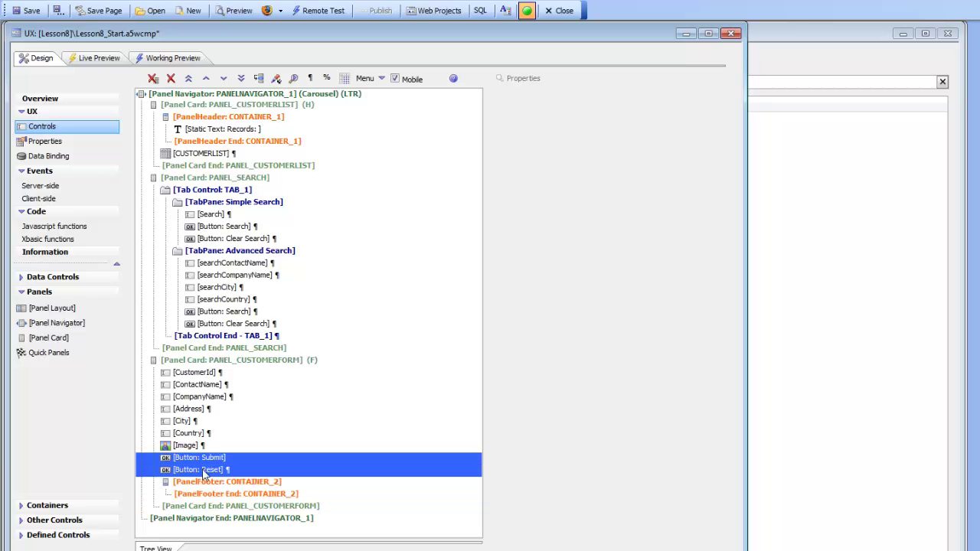
left_click(223, 79)
left_click(225, 482)
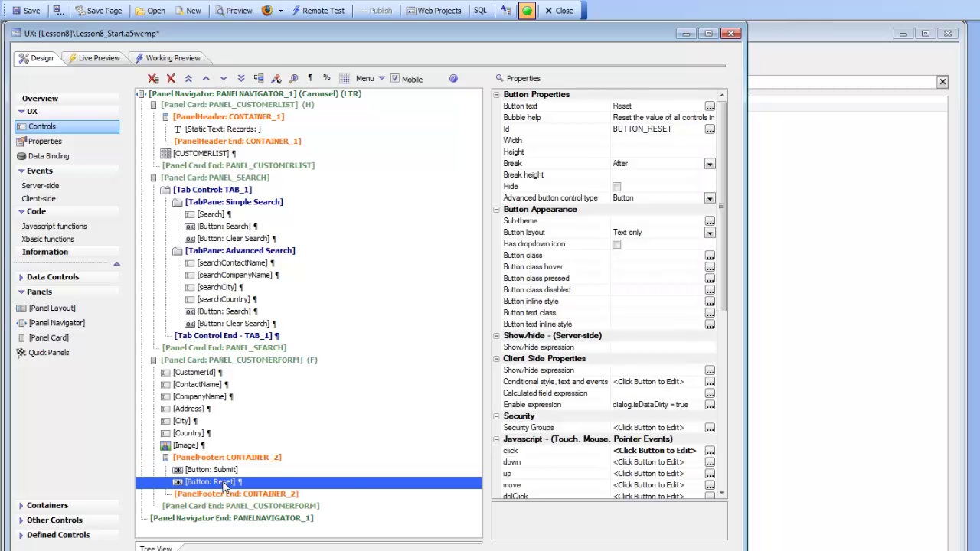
right_click(226, 487)
left_click(264, 498)
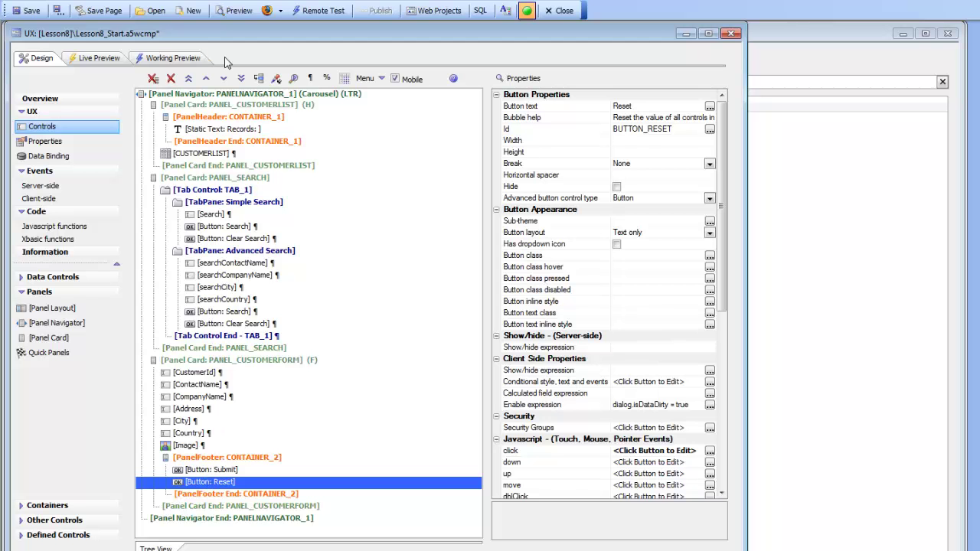
Check the form's footer buttons in the working preview with the second customer's record, and return to the design.
left_click(173, 59)
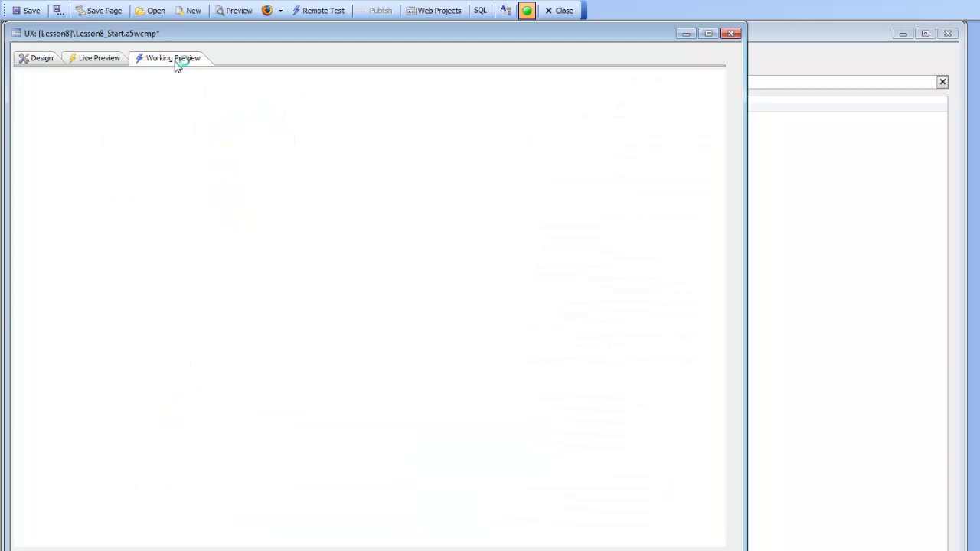
left_click(341, 333)
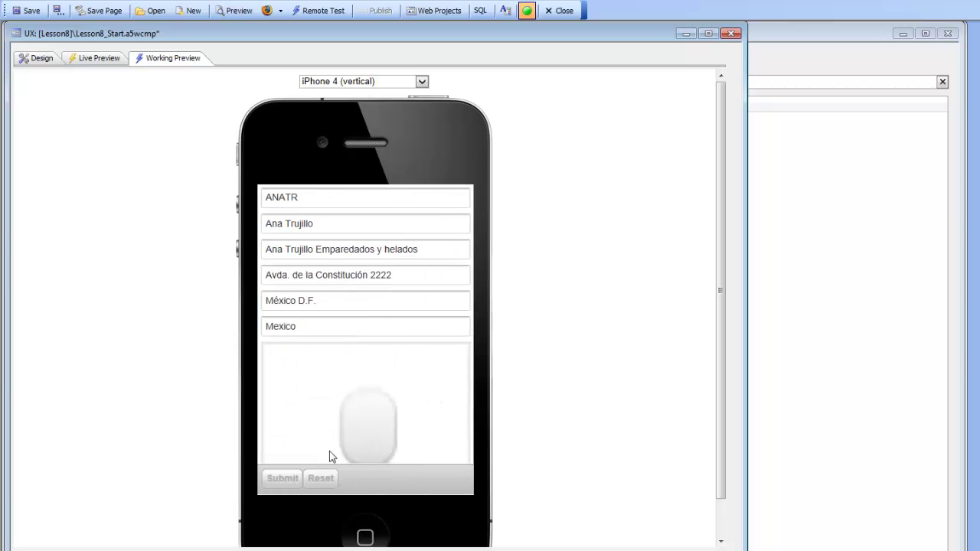
left_click(42, 58)
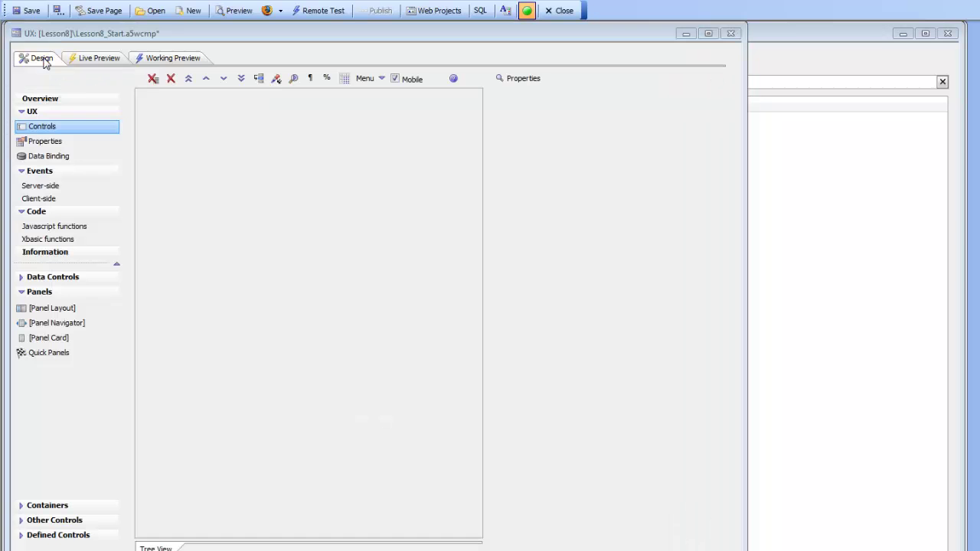
Set percentage widths so the Submit and Reset buttons share the footer's full width equally, and save the component.
left_click(222, 470)
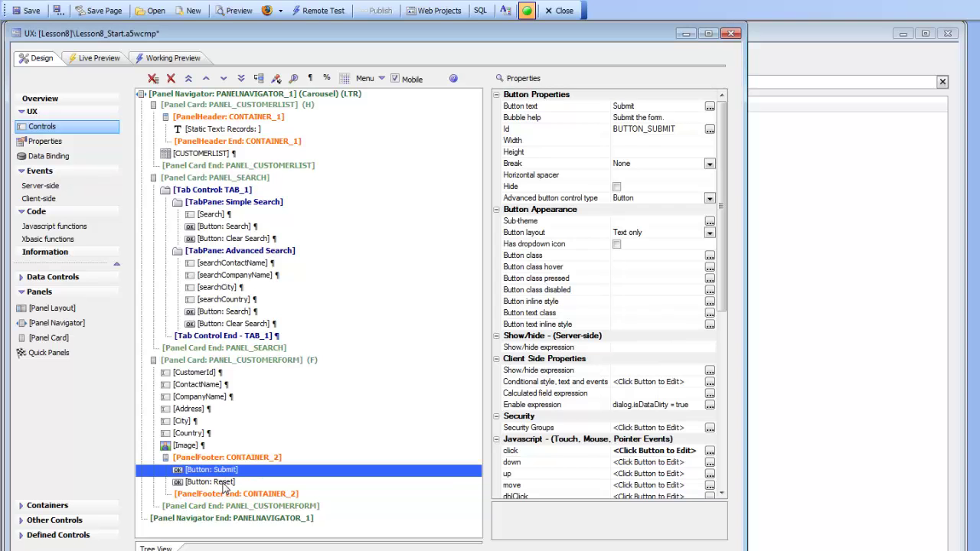
left_click(223, 482, "shift")
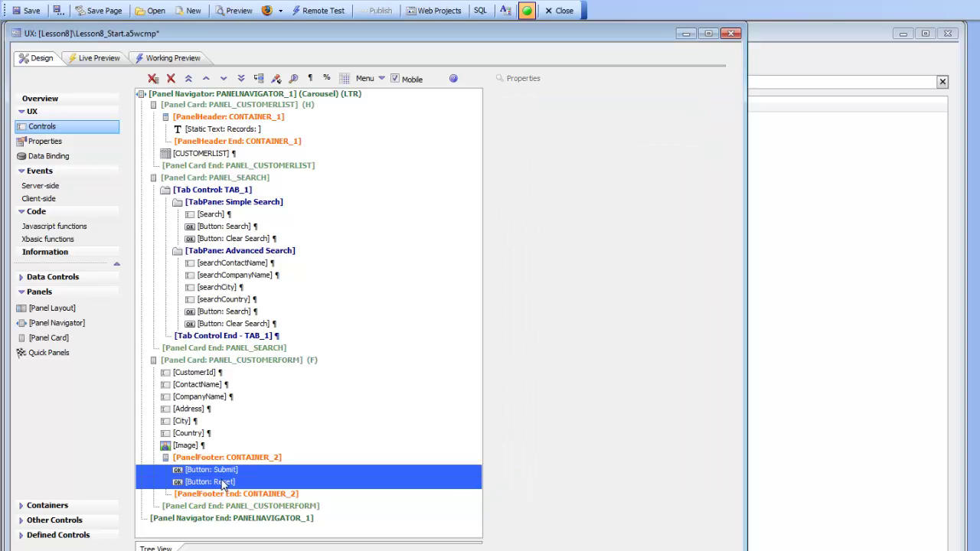
left_click(326, 78)
left_click(374, 113)
left_click(32, 12)
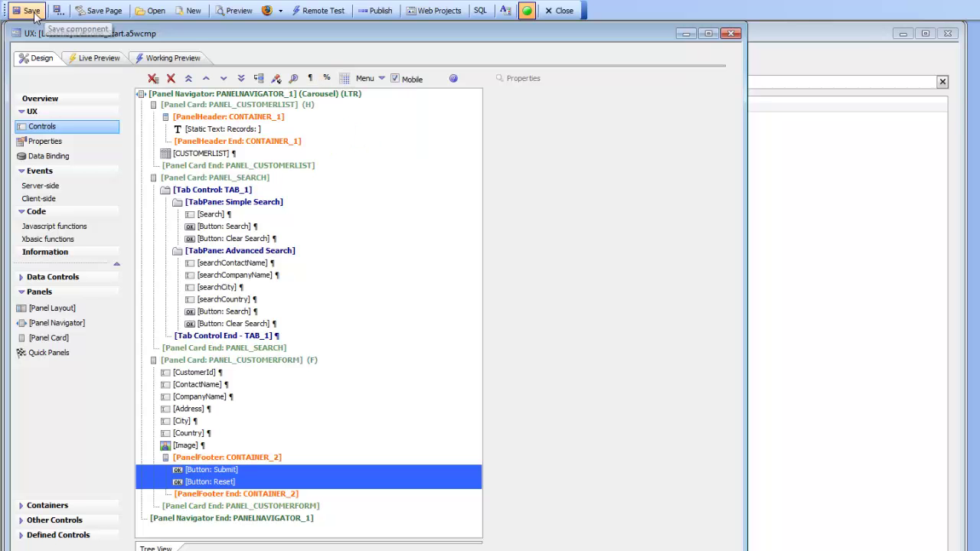
Check the resized footer buttons in the working preview by opening the third customer's record.
left_click(175, 60)
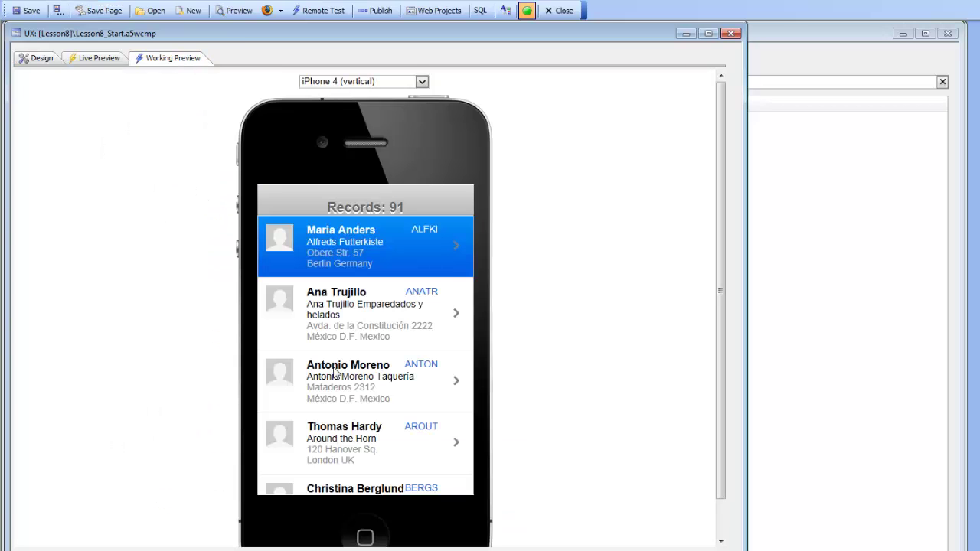
left_click(335, 373)
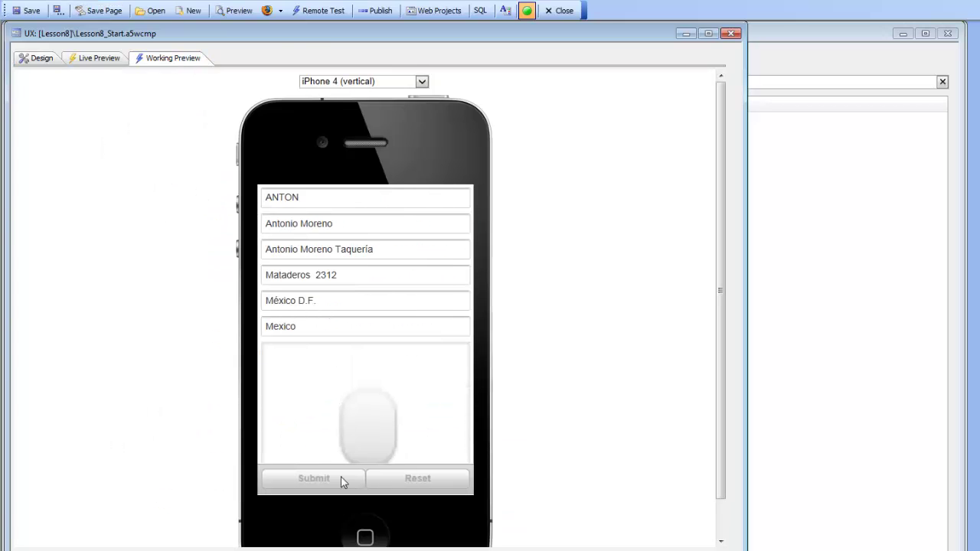